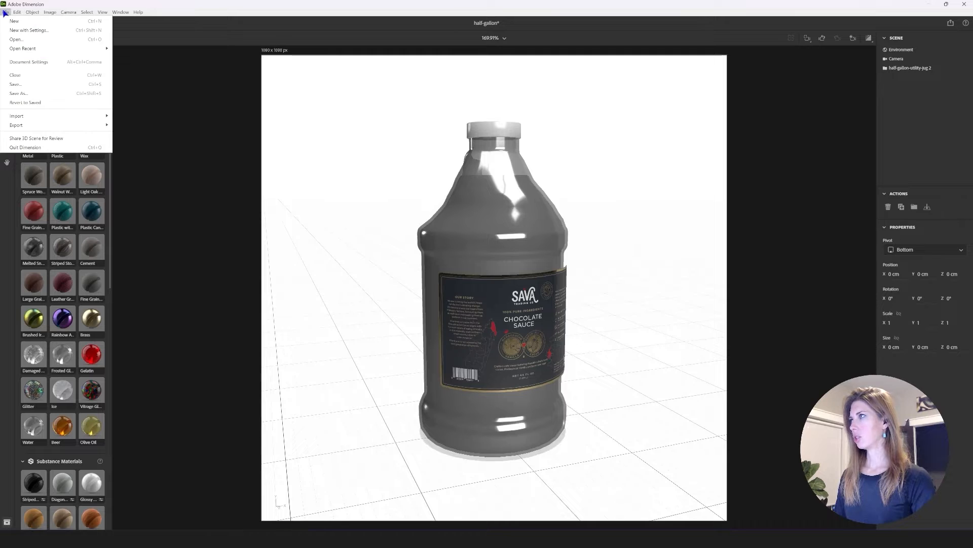
Step: Import the half-gallon-utility-jug-2 3D model into the scene
{"action": "mouse_move", "coordinate": [20, 117]}
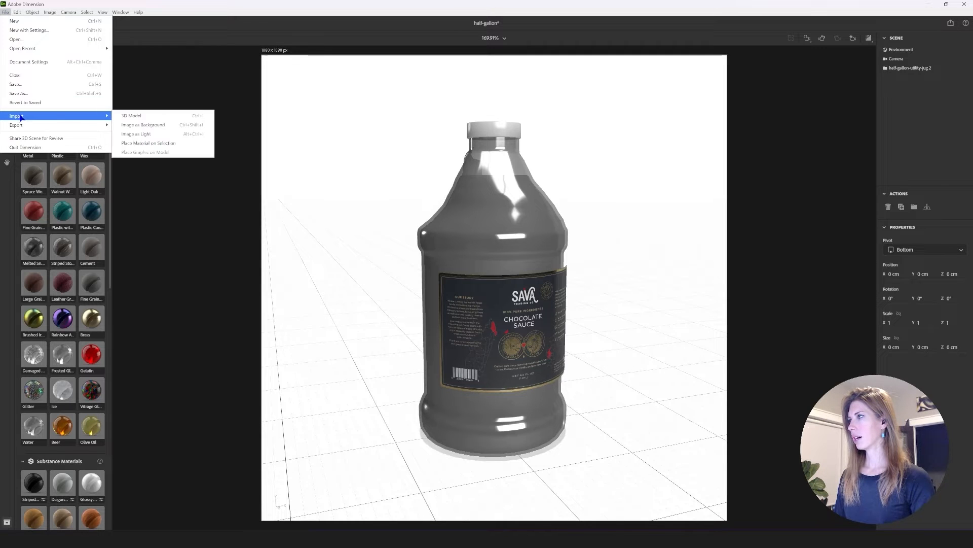
{"action": "left_click", "coordinate": [131, 116]}
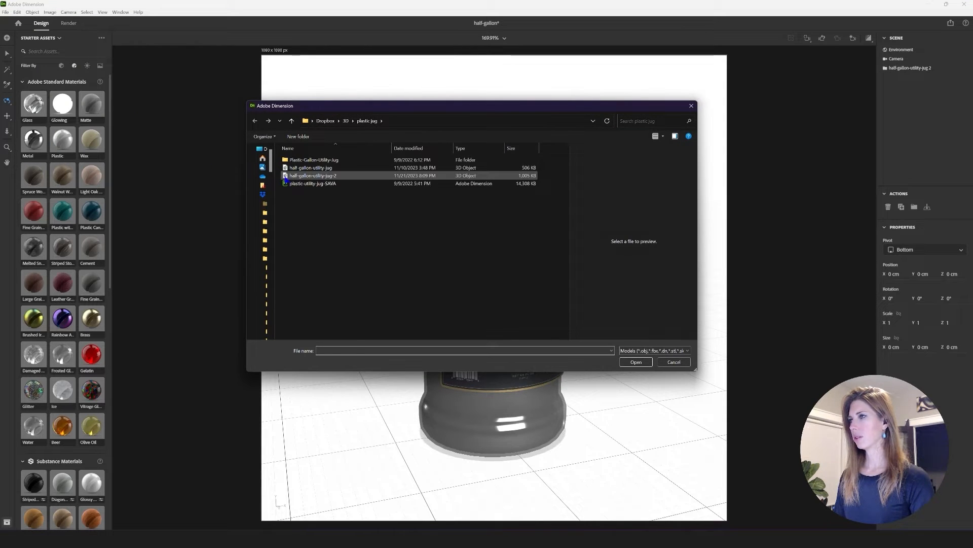
{"action": "left_click", "coordinate": [284, 177]}
{"action": "left_click", "coordinate": [635, 361]}
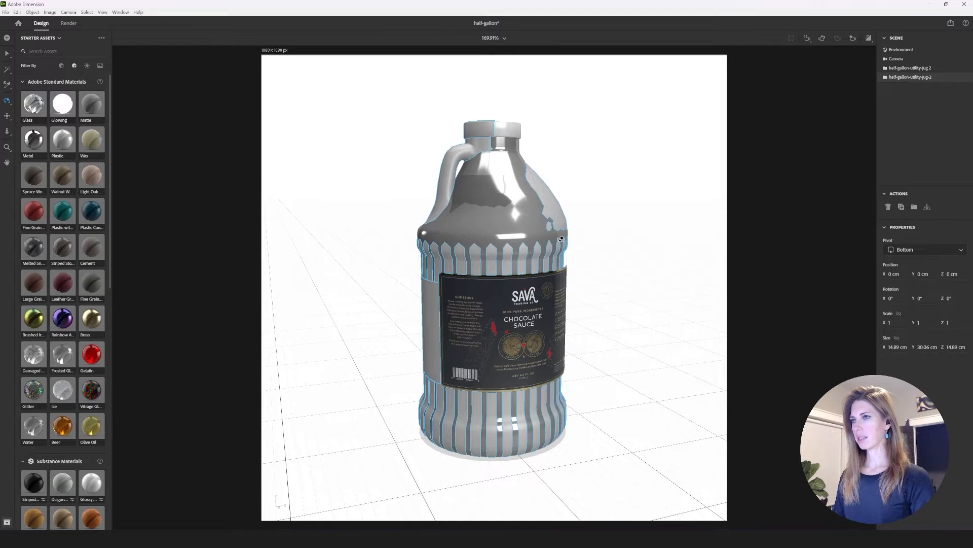
Step: Generate UVs for the newly imported half-gallon jug model
{"action": "key", "text": "v"}
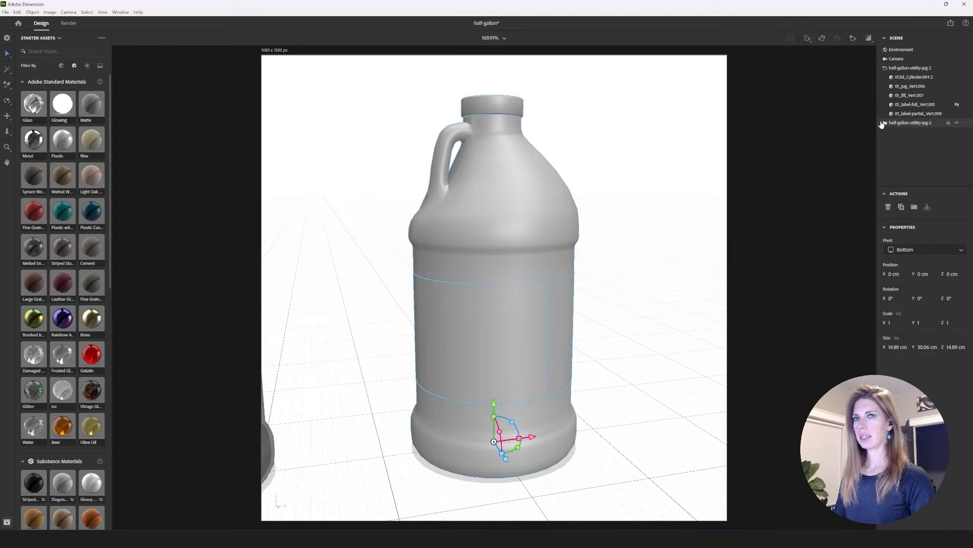
{"action": "left_click", "coordinate": [33, 12]}
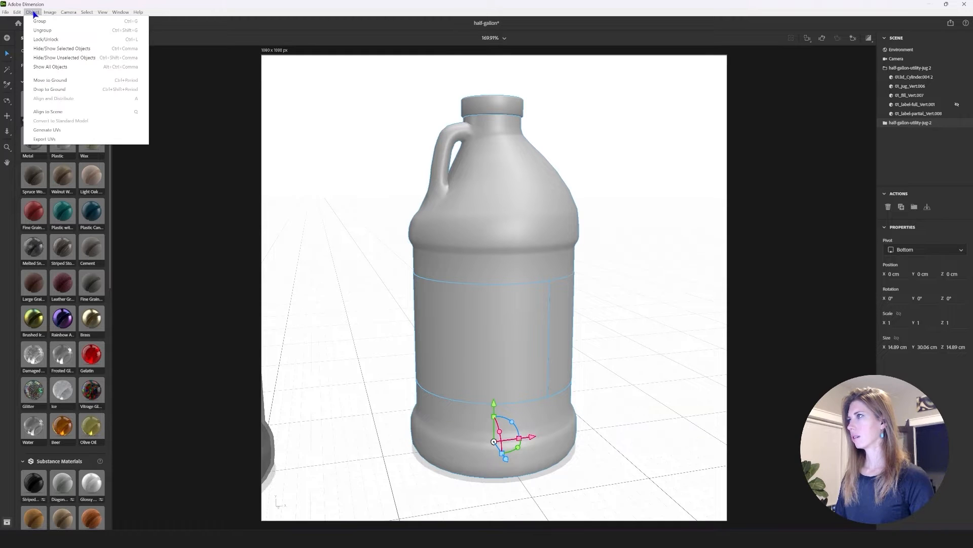
{"action": "left_click", "coordinate": [46, 129]}
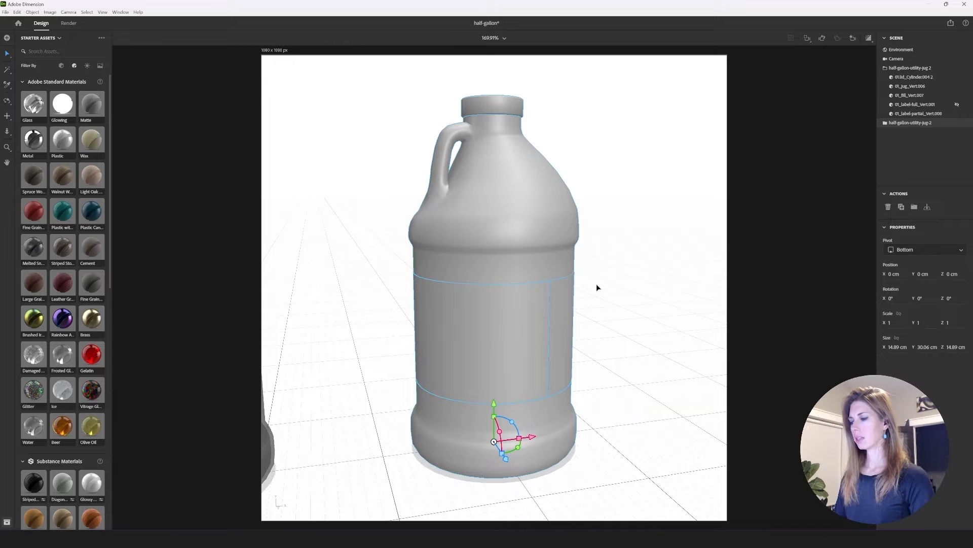
Step: Apply the Plastic material to the new jug's lid and raise its roughness slightly
{"action": "key", "text": "1"}
{"action": "left_click_drag", "start_coordinate": [613, 306], "coordinate": [577, 320]}
{"action": "left_click_drag", "start_coordinate": [578, 320], "coordinate": [560, 322]}
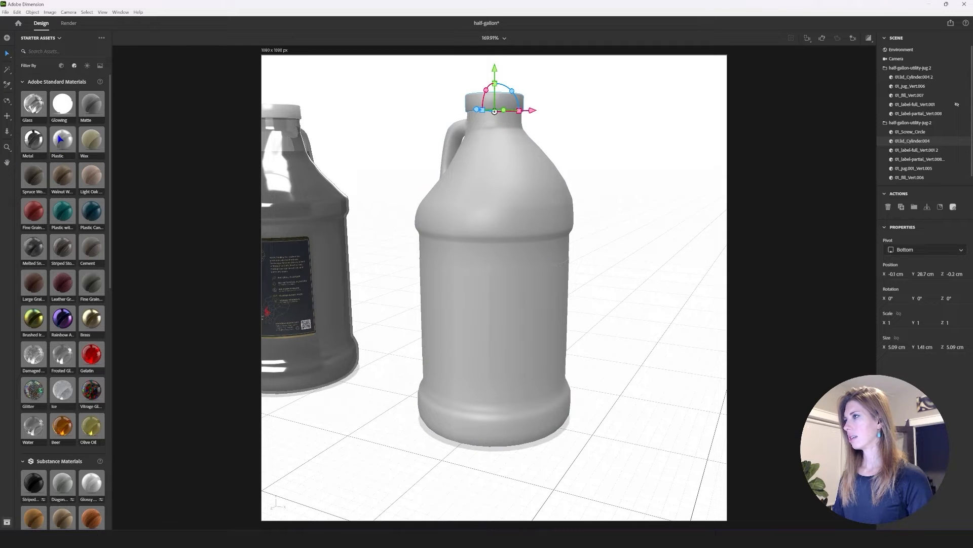
{"action": "left_click", "coordinate": [60, 139]}
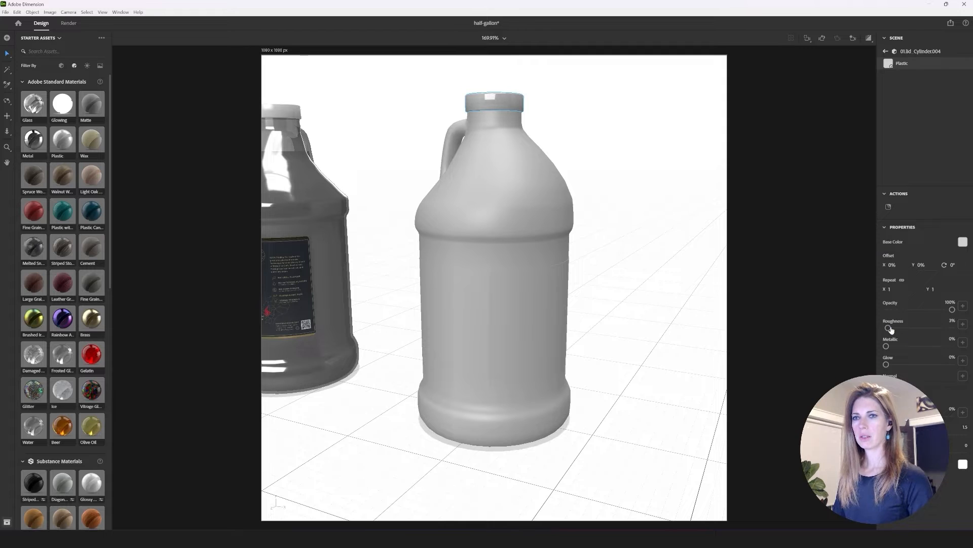
{"action": "left_click_drag", "start_coordinate": [888, 328], "coordinate": [896, 328]}
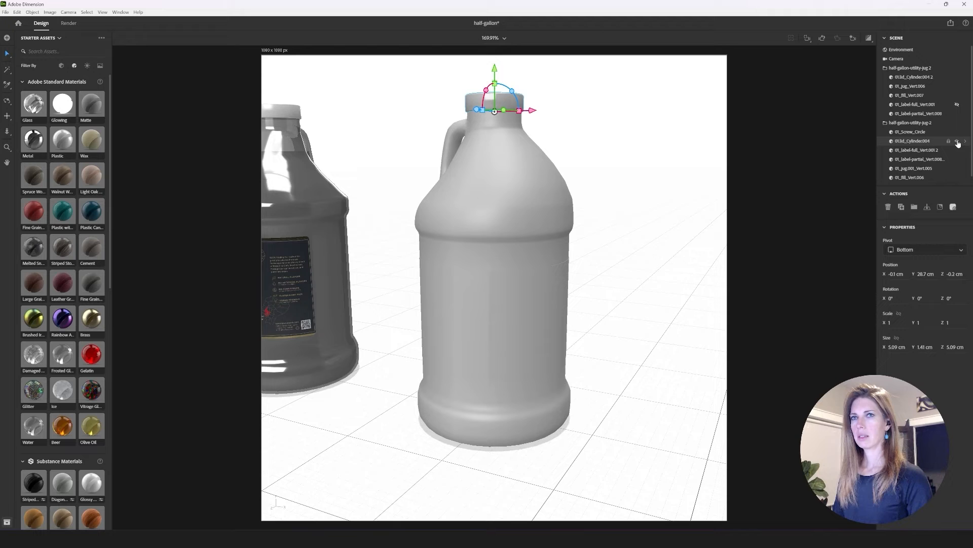
Step: Hide the lid and give the screw threads and jug body a shared Plastic material with 93% translucence
{"action": "left_click", "coordinate": [957, 142]}
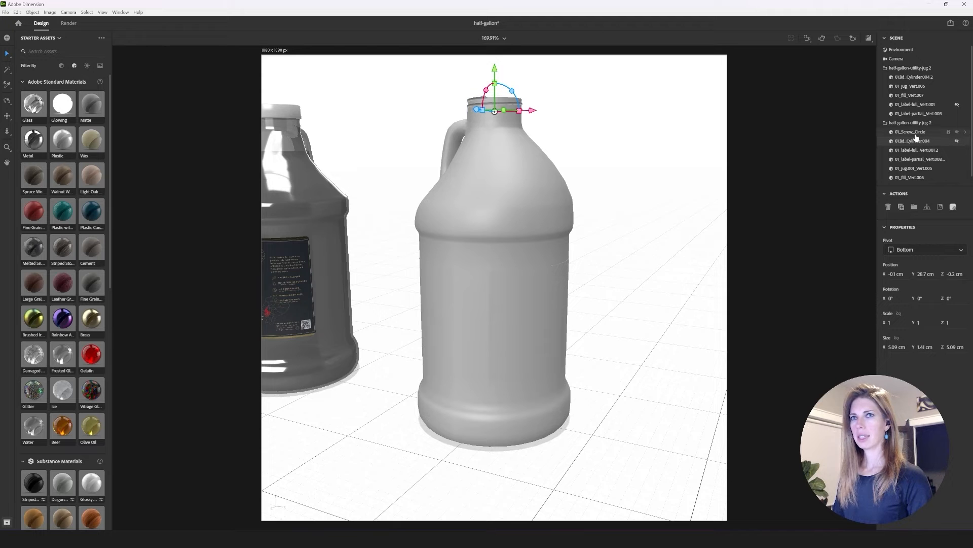
{"action": "right_click_drag", "start_coordinate": [501, 206], "coordinate": [571, 208]}
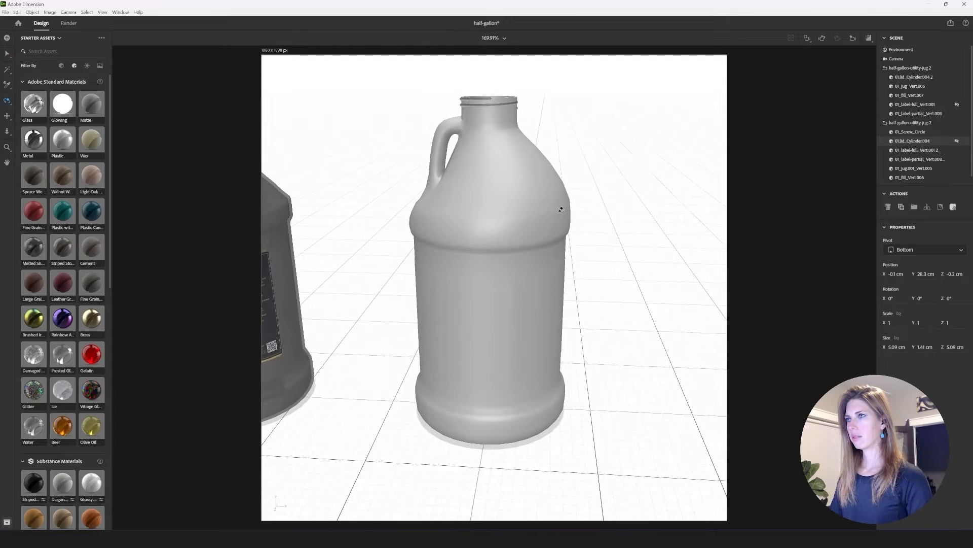
{"action": "left_click", "coordinate": [908, 133]}
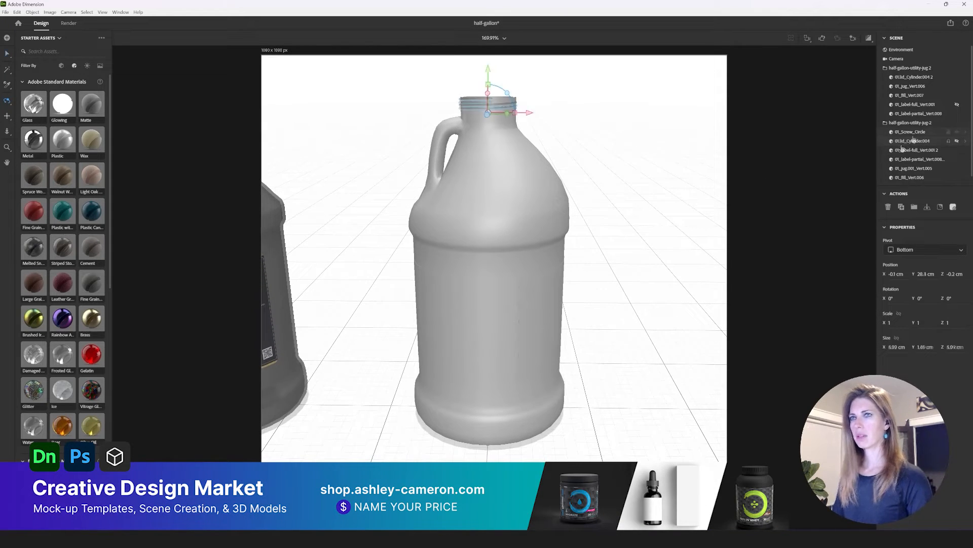
{"action": "left_click", "coordinate": [911, 169]}
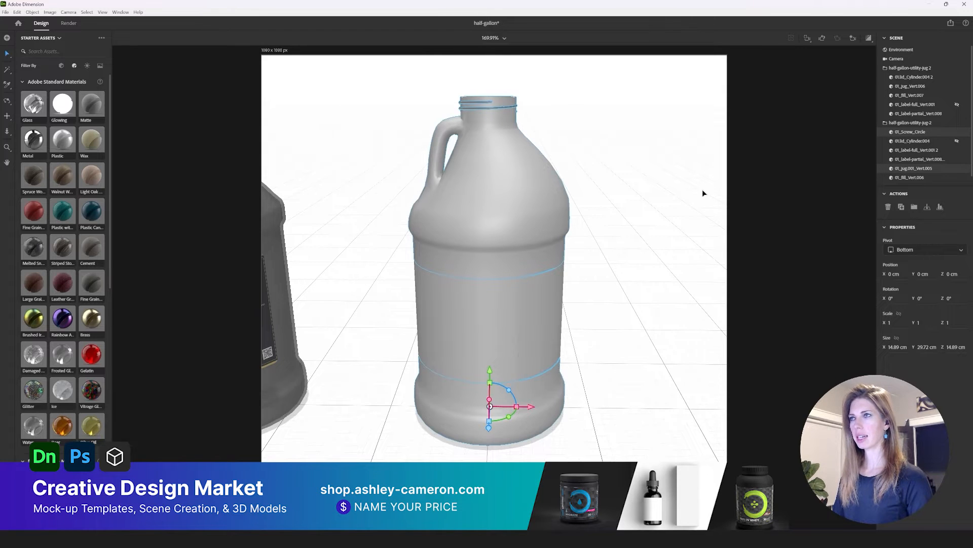
{"action": "left_click", "coordinate": [56, 143]}
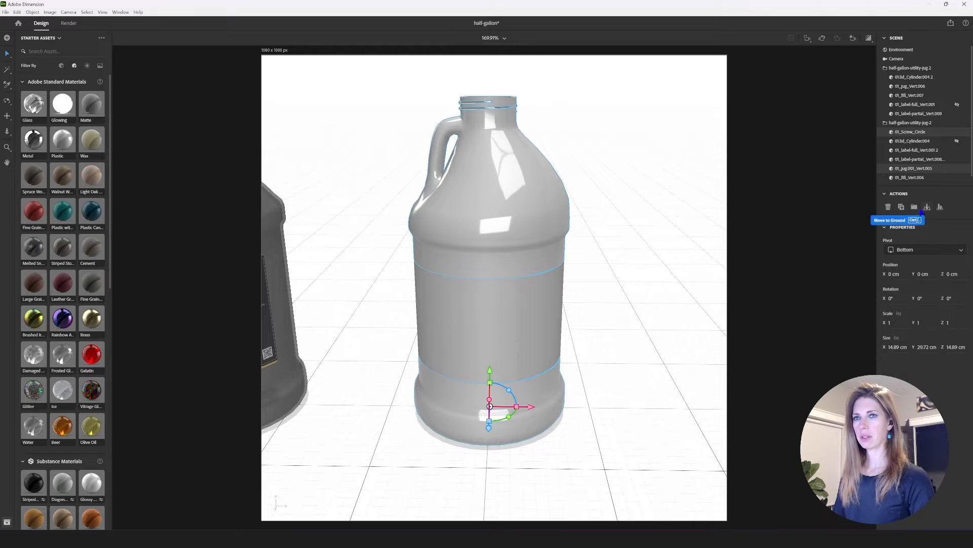
{"action": "left_click", "coordinate": [927, 208]}
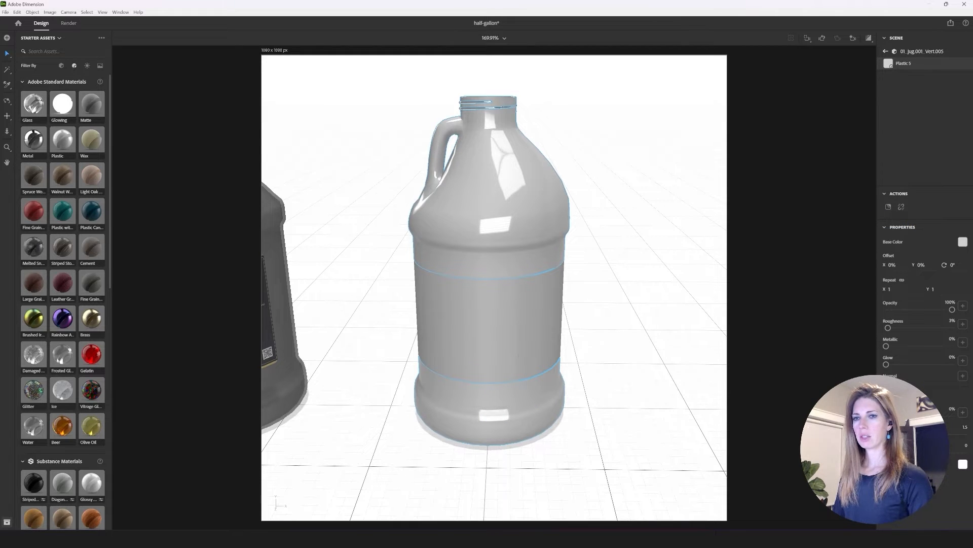
{"action": "left_click_drag", "start_coordinate": [886, 417], "coordinate": [947, 417]}
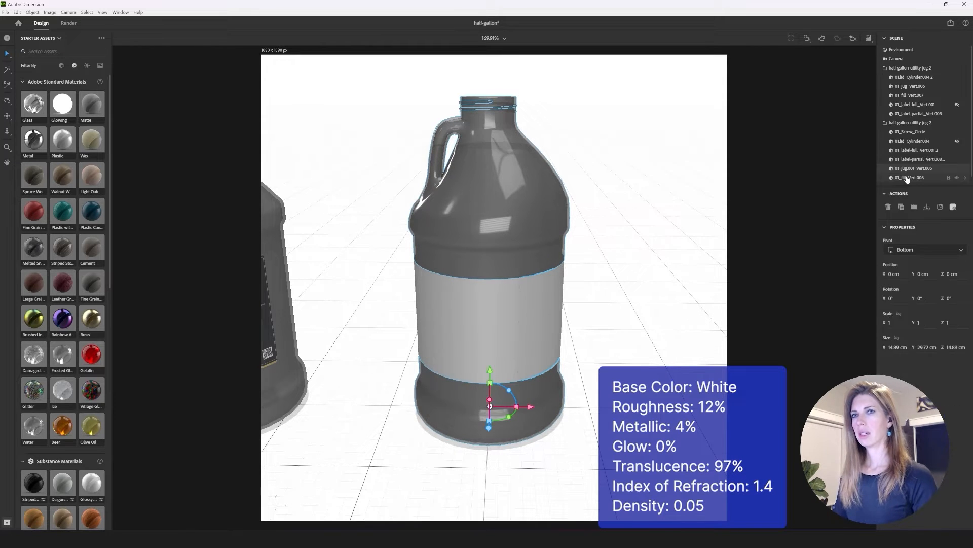
Step: Set the base color of the matte fill inside the new jug to a very dark reddish brown
{"action": "left_click", "coordinate": [906, 179]}
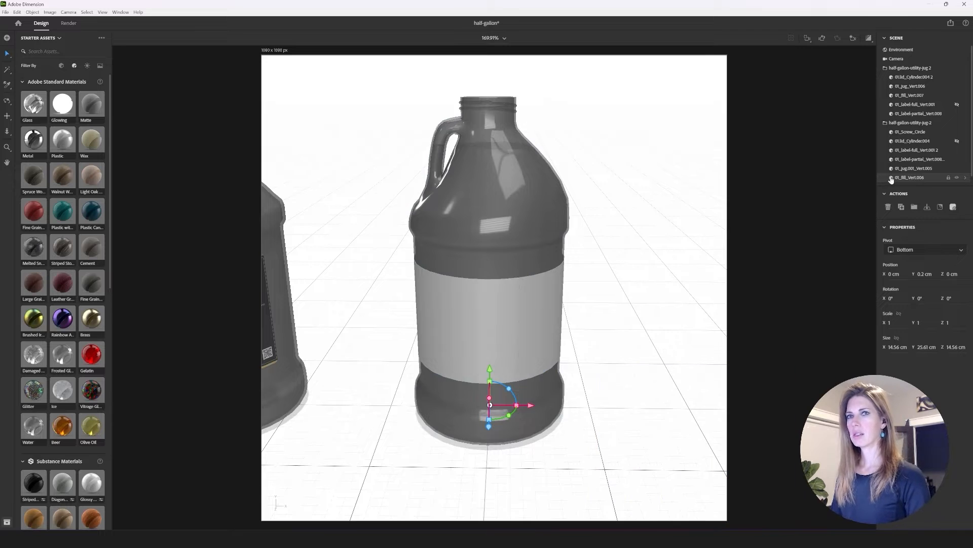
{"action": "double_click", "coordinate": [892, 179]}
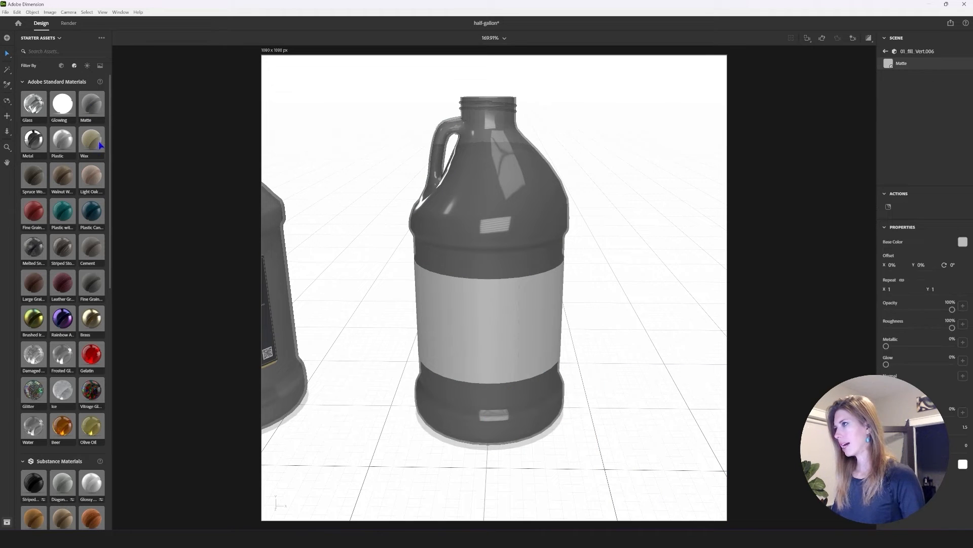
{"action": "left_click", "coordinate": [962, 242]}
{"action": "left_click_drag", "start_coordinate": [896, 266], "coordinate": [899, 264]}
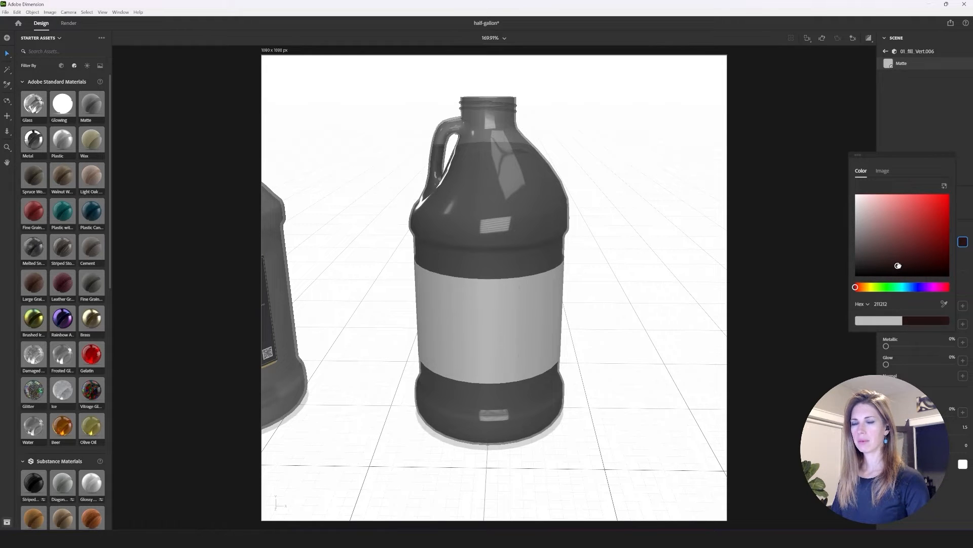
{"action": "left_click", "coordinate": [922, 174]}
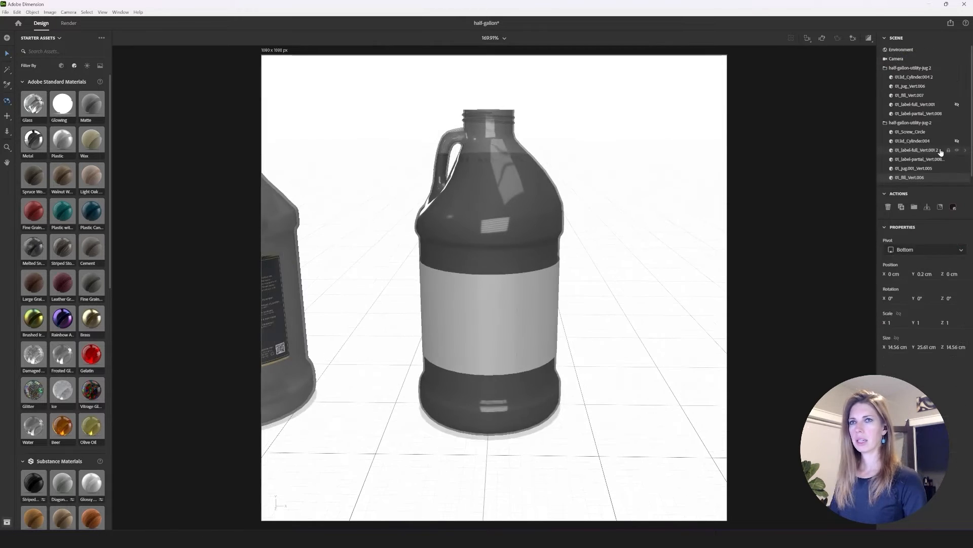
Step: Hide the new jug's full label and give its partial label the Clean Gold material with slightly higher roughness
{"action": "left_click", "coordinate": [932, 152]}
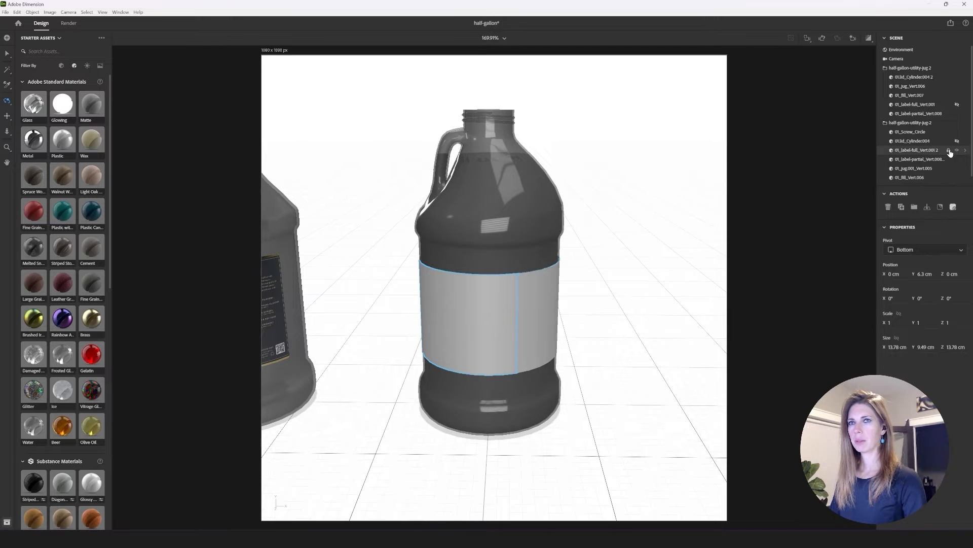
{"action": "left_click", "coordinate": [956, 150]}
{"action": "left_click", "coordinate": [918, 160]}
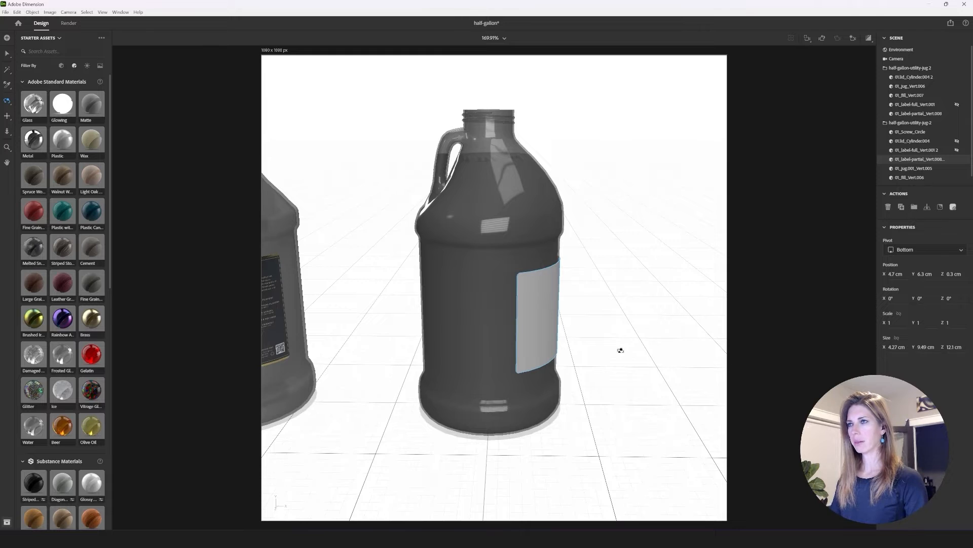
{"action": "left_click_drag", "start_coordinate": [621, 350], "coordinate": [502, 309]}
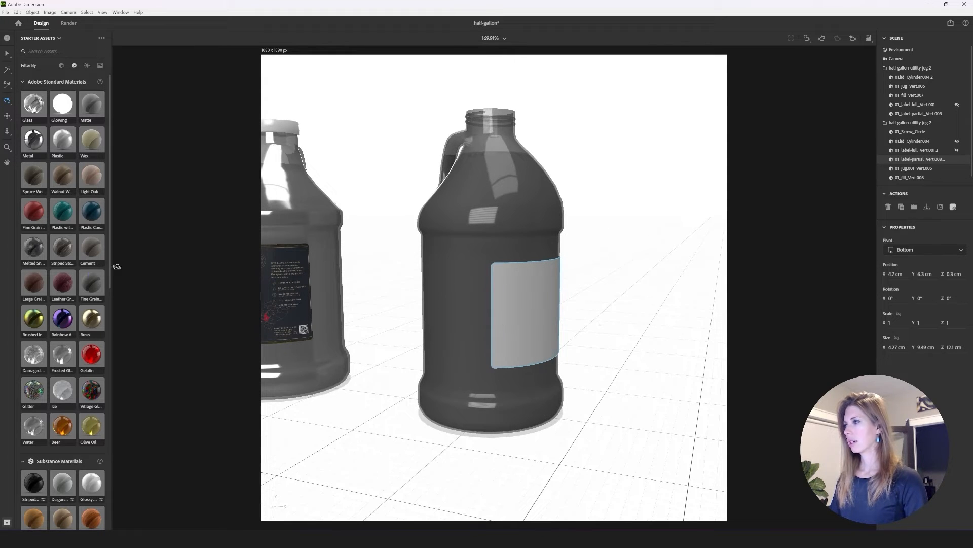
{"action": "key", "text": "v"}
{"action": "scroll", "coordinate": [88, 320], "scroll_direction": "down", "scroll_amount": 6}
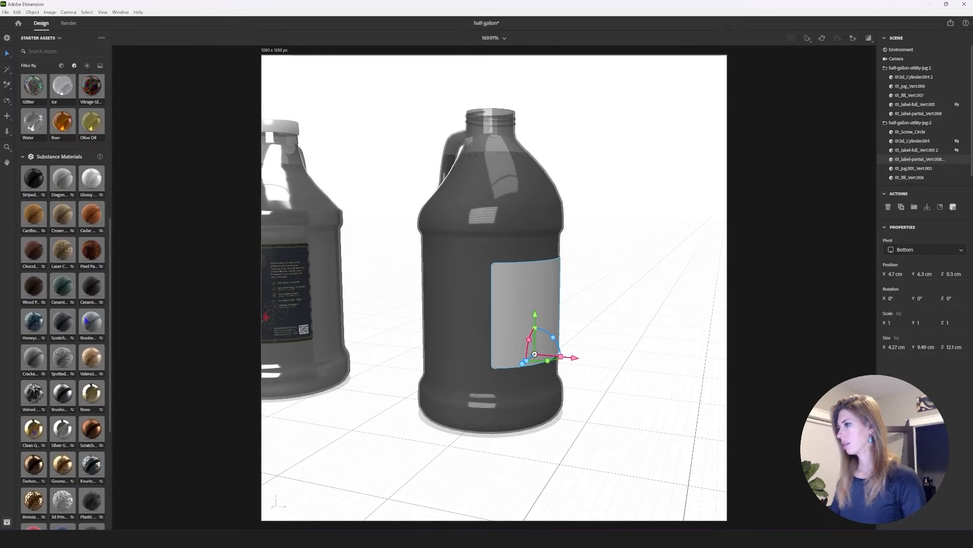
{"action": "left_click_drag", "start_coordinate": [34, 424], "coordinate": [538, 306]}
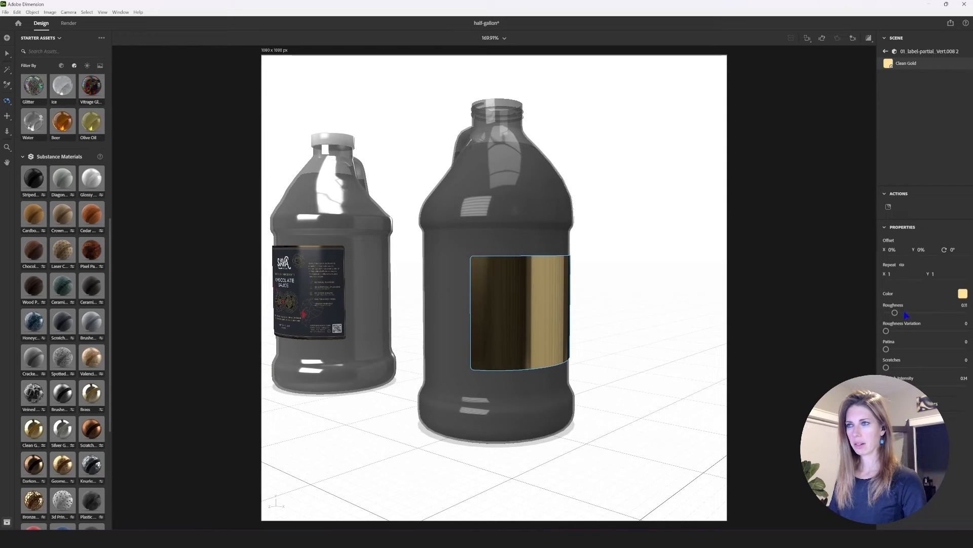
{"action": "left_click", "coordinate": [905, 313]}
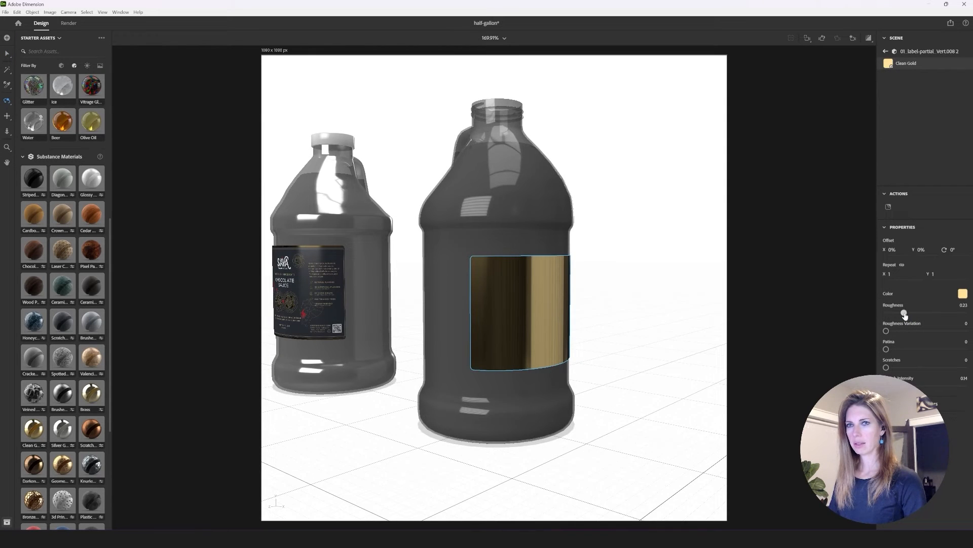
{"action": "left_click_drag", "start_coordinate": [903, 315], "coordinate": [900, 316]}
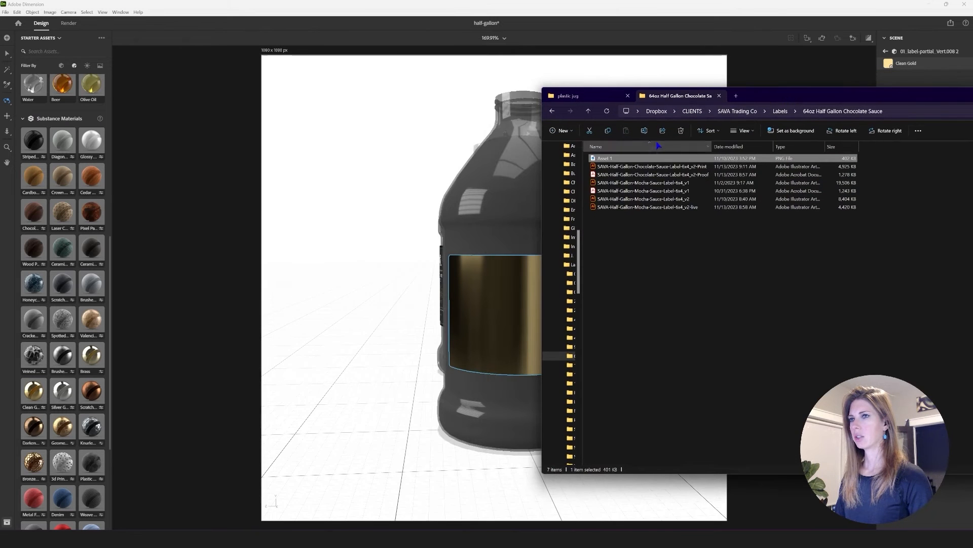
Step: Place the Asset 1 PNG as a decal on the gold partial label, centred and scaled to 14.1% to cover it
{"action": "left_click_drag", "start_coordinate": [626, 158], "coordinate": [530, 289]}
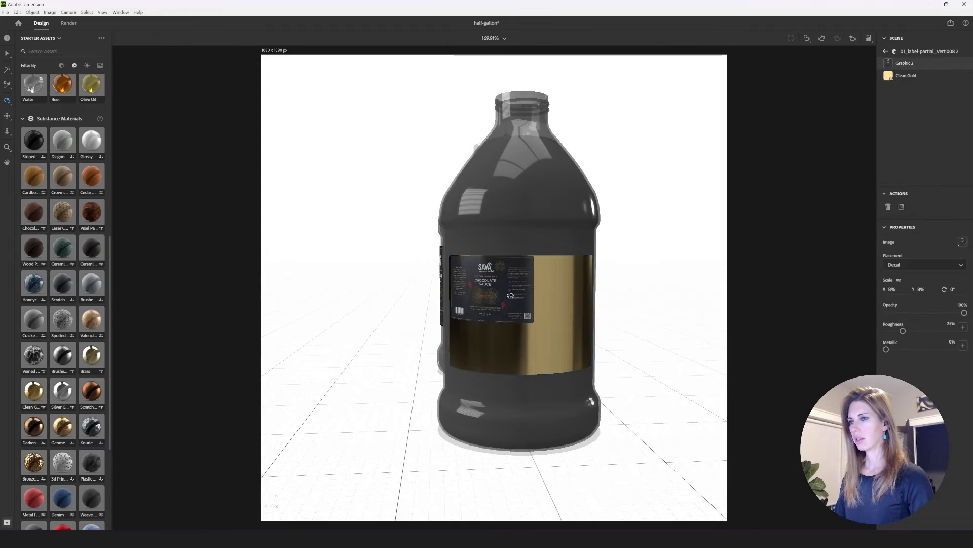
{"action": "key", "text": "v"}
{"action": "left_click_drag", "start_coordinate": [501, 290], "coordinate": [531, 305]}
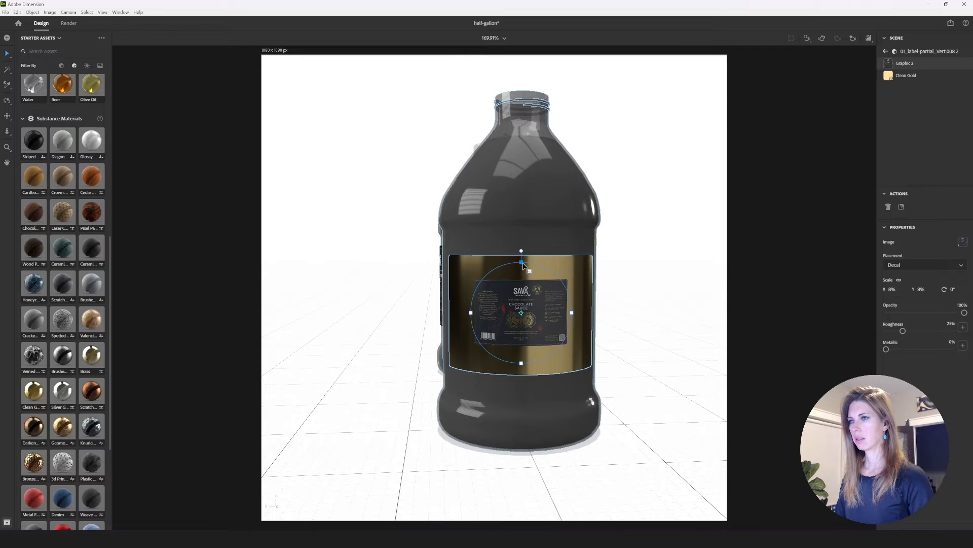
{"action": "left_click_drag", "start_coordinate": [524, 262], "coordinate": [538, 229]}
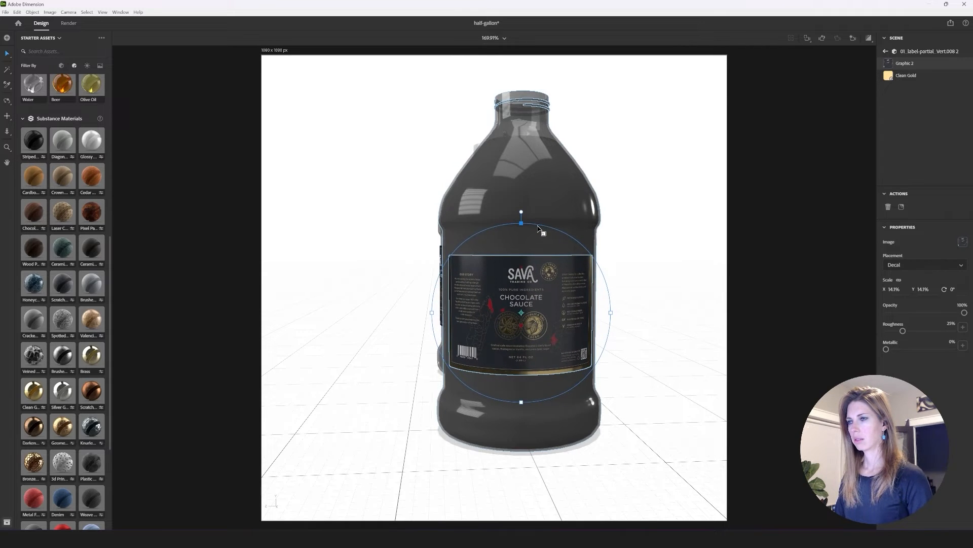
Step: Inspect the labelled jug from an angle and check the plastic material properties of its screw threads
{"action": "key", "text": "1"}
{"action": "left_click_drag", "start_coordinate": [547, 280], "coordinate": [614, 144]}
{"action": "scroll", "coordinate": [556, 343], "scroll_direction": "down", "scroll_amount": 4}
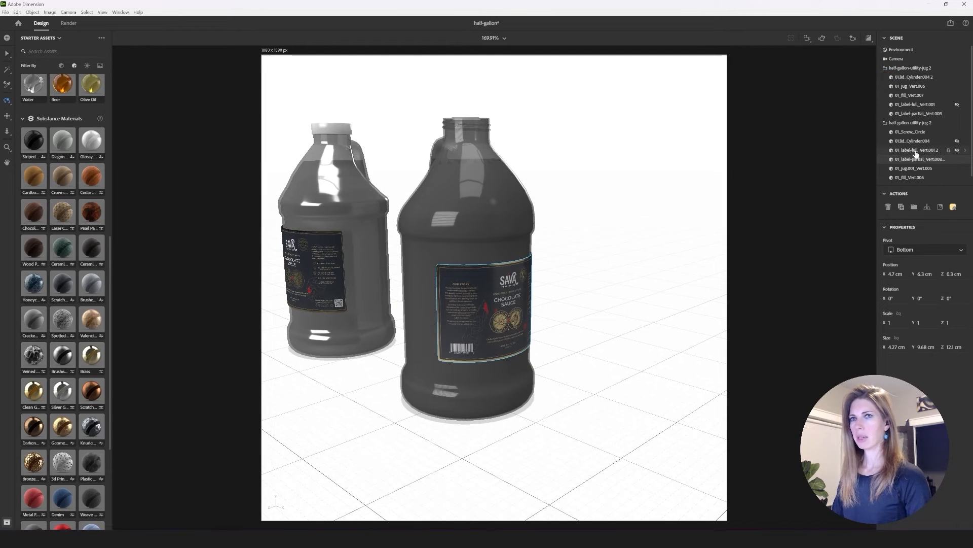
{"action": "left_click", "coordinate": [910, 133]}
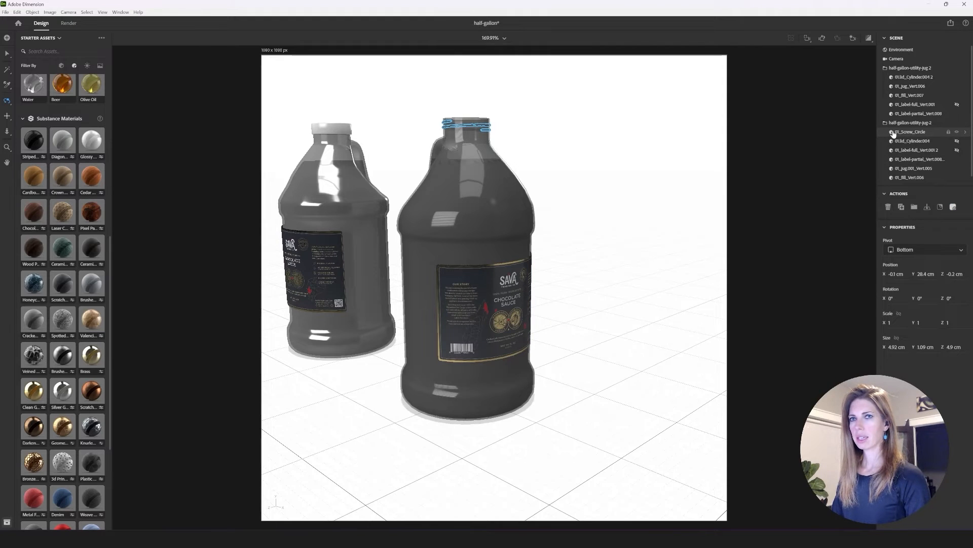
{"action": "double_click", "coordinate": [893, 134]}
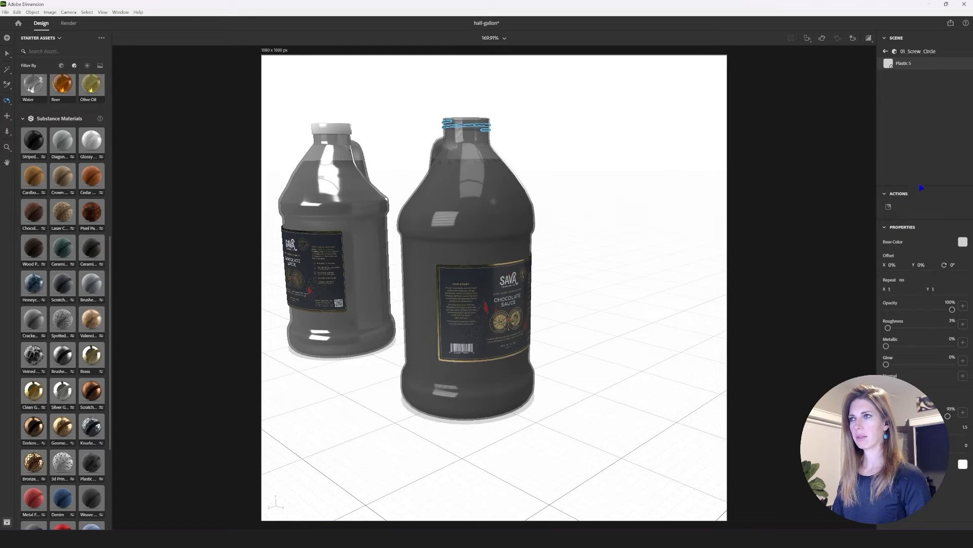
{"action": "left_click", "coordinate": [885, 51]}
Step: Orbit the camera to show the jug's front label at a slight angle and save the view as a new camera bookmark
{"action": "left_click", "coordinate": [868, 38]}
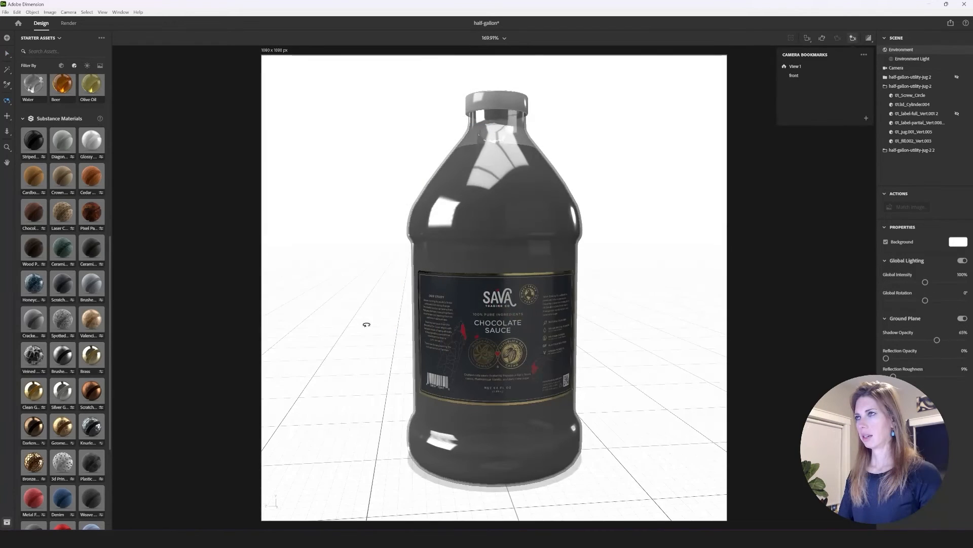
{"action": "left_click_drag", "start_coordinate": [367, 325], "coordinate": [398, 324]}
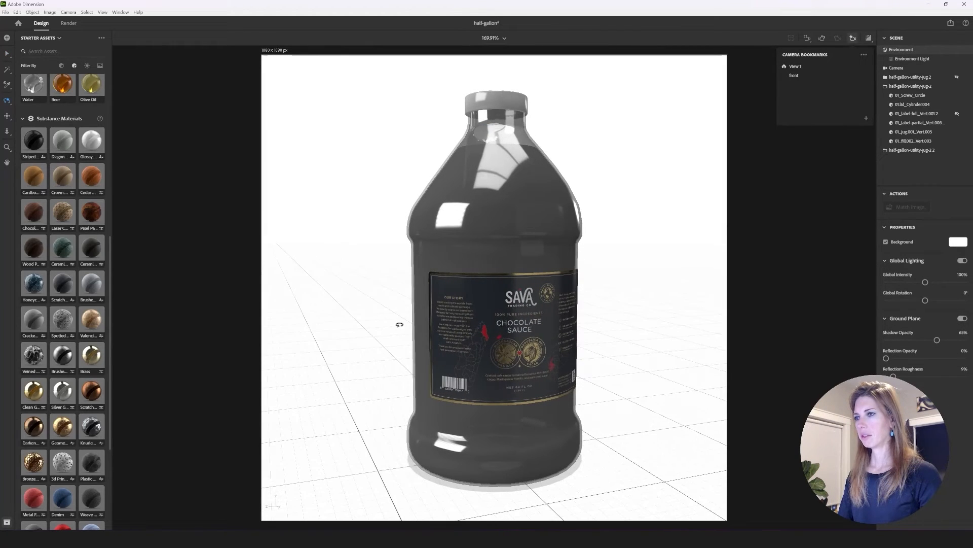
{"action": "left_click", "coordinate": [853, 38]}
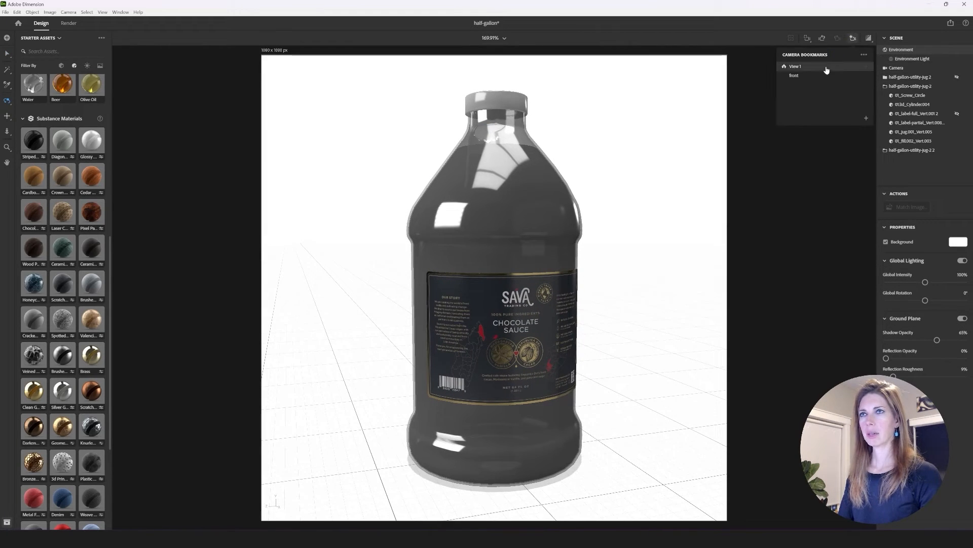
{"action": "left_click", "coordinate": [866, 119]}
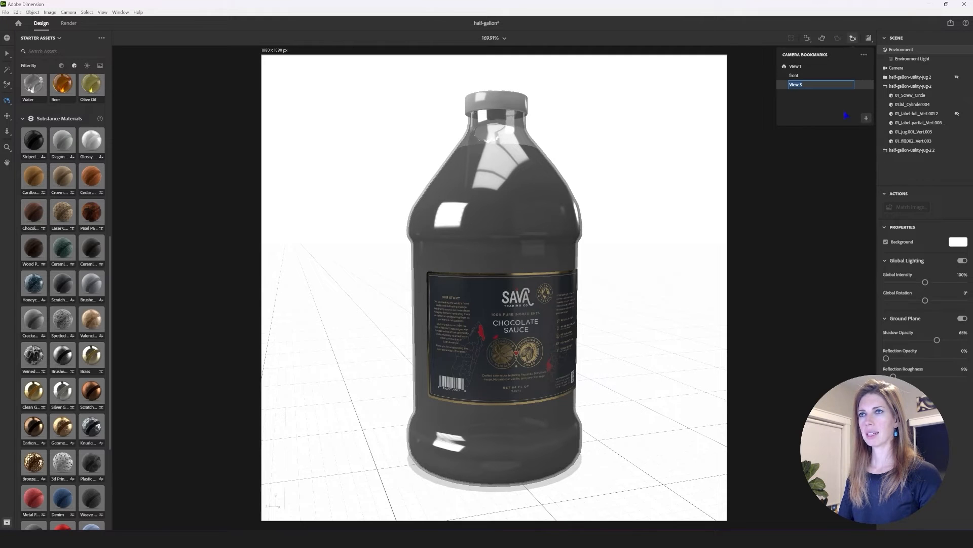
Step: Orbit the camera further around the jug and pull it back to leave more space around the whole jug
{"action": "left_click_drag", "start_coordinate": [558, 252], "coordinate": [584, 252]}
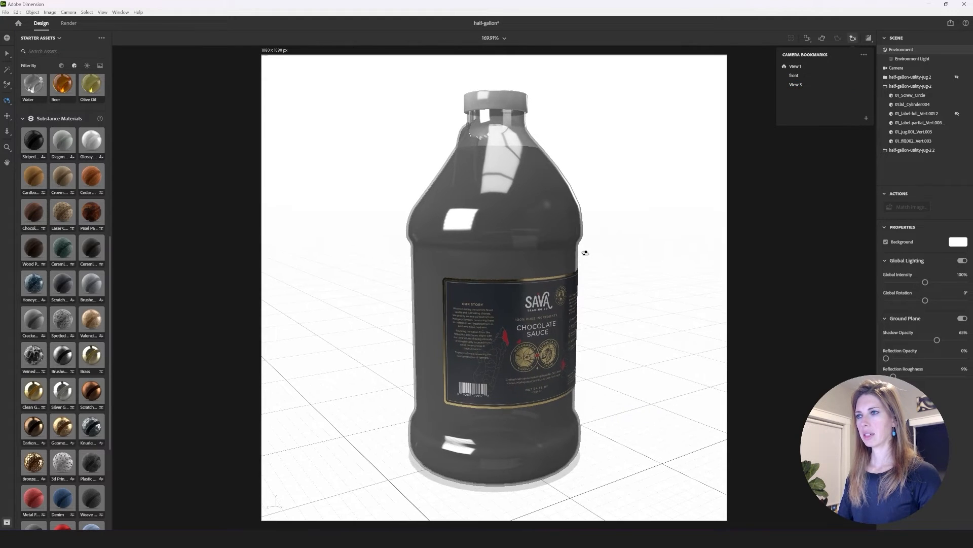
{"action": "left_click", "coordinate": [854, 38]}
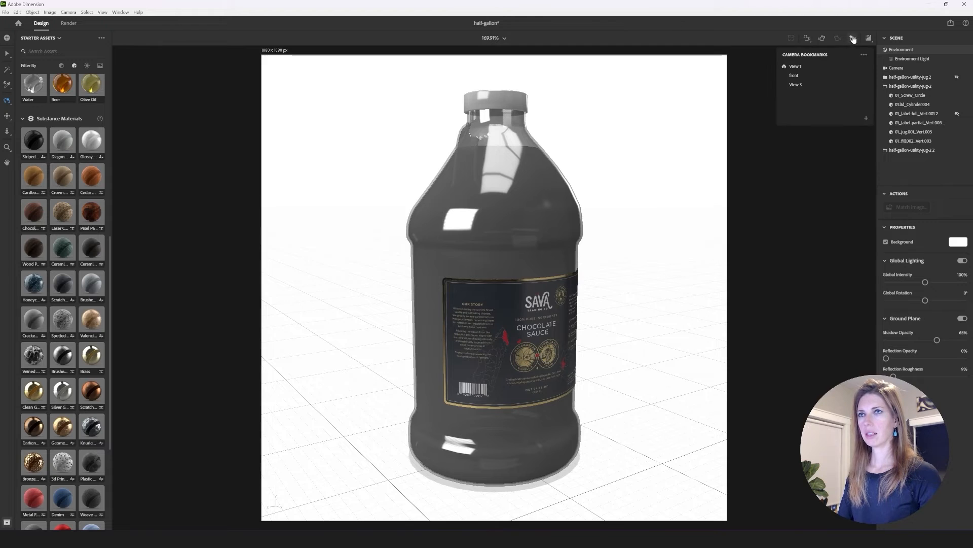
{"action": "left_click", "coordinate": [633, 246]}
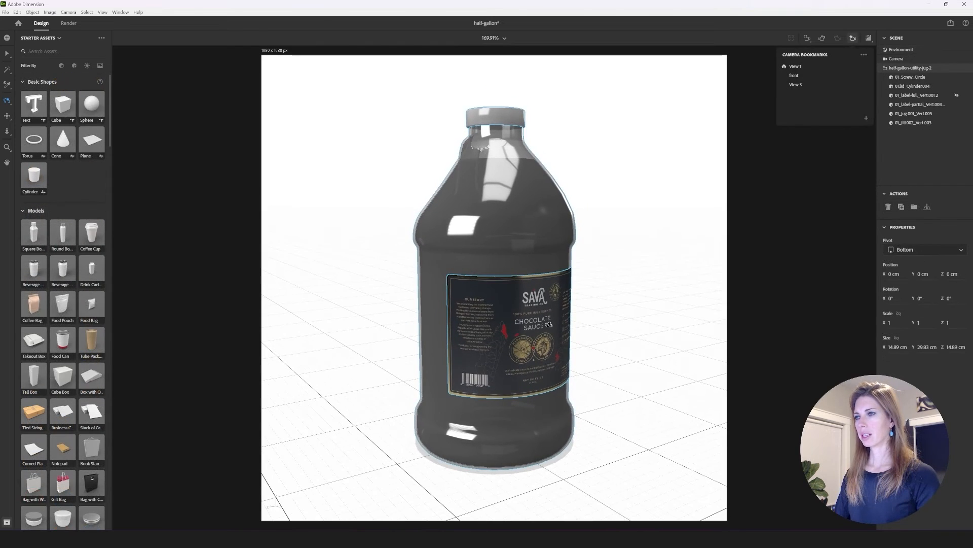
{"action": "scroll", "coordinate": [549, 324], "scroll_direction": "down", "scroll_amount": 2}
{"action": "scroll", "coordinate": [549, 324], "scroll_direction": "up", "scroll_amount": 1}
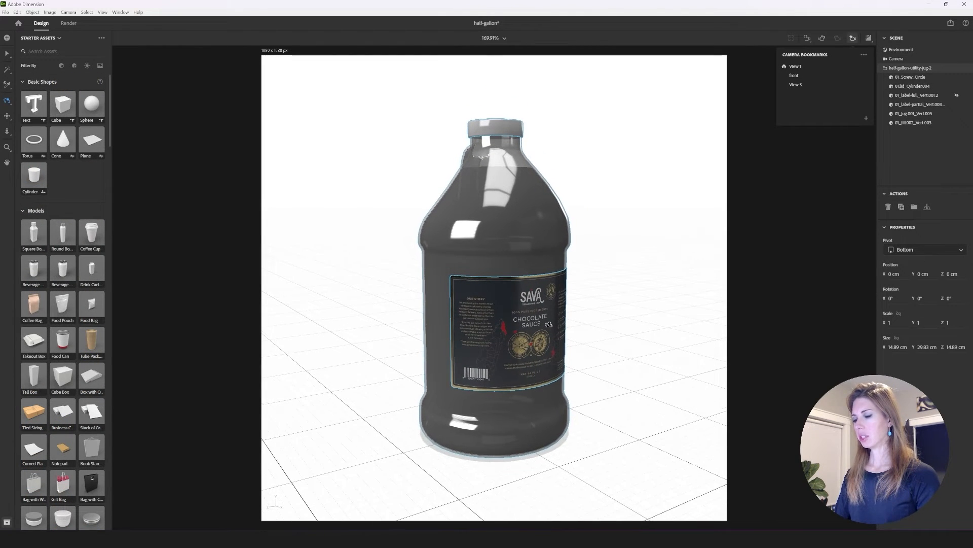
{"action": "scroll", "coordinate": [549, 324], "scroll_direction": "down", "scroll_amount": 2}
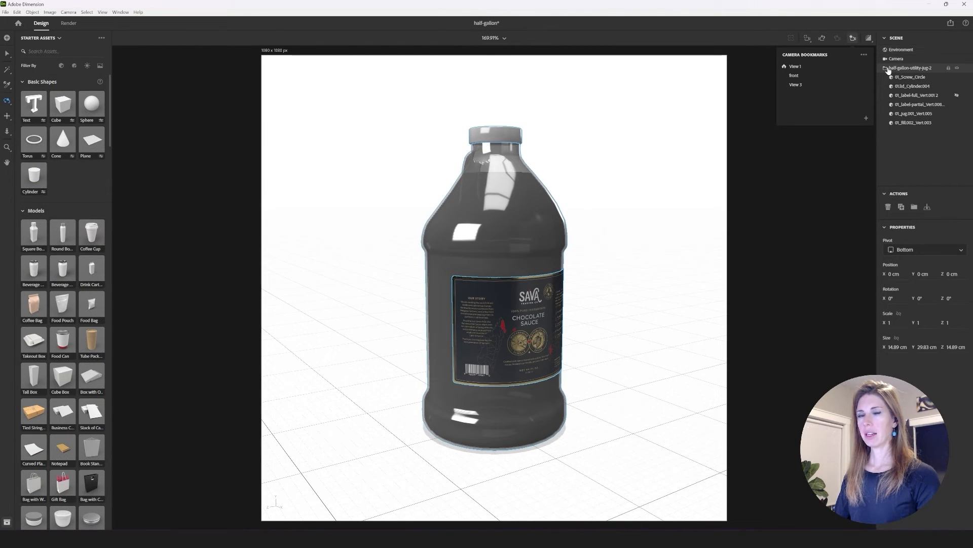
{"action": "key", "text": "f"}
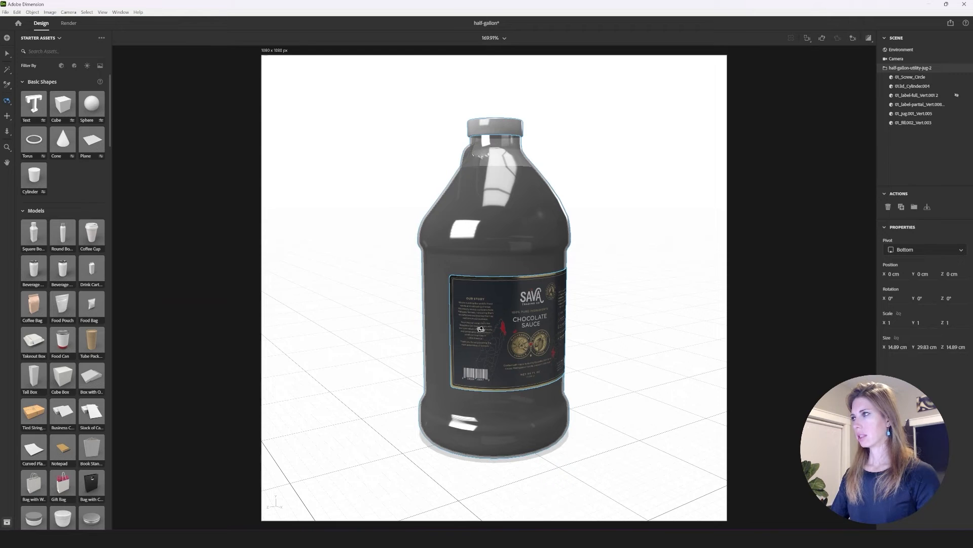
Step: Try rotating, panning and zooming the camera around the jug with the camera tools, and toggle the render preview
{"action": "key", "text": "1"}
{"action": "left_click_drag", "start_coordinate": [487, 320], "coordinate": [392, 318]}
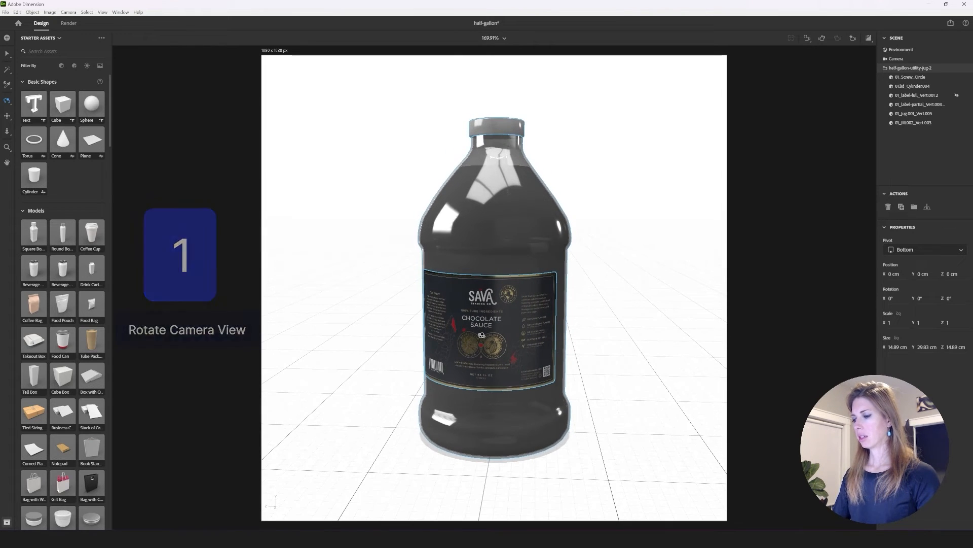
{"action": "key", "text": "2"}
{"action": "left_click_drag", "start_coordinate": [499, 285], "coordinate": [557, 298]}
{"action": "key", "text": "3"}
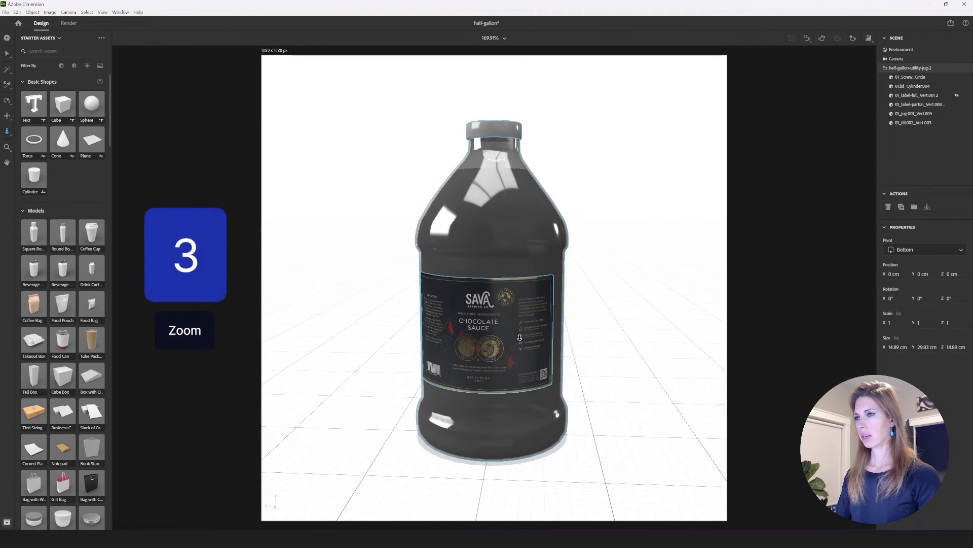
{"action": "mouse_move", "coordinate": [520, 337]}
{"action": "left_mouse_down"}
{"action": "mouse_move", "coordinate": [515, 350]}
{"action": "mouse_move", "coordinate": [522, 320]}
{"action": "mouse_move", "coordinate": [504, 361]}
{"action": "mouse_move", "coordinate": [505, 339]}
{"action": "mouse_move", "coordinate": [505, 367]}
{"action": "mouse_move", "coordinate": [508, 305]}
{"action": "mouse_move", "coordinate": [507, 331]}
{"action": "left_mouse_up"}
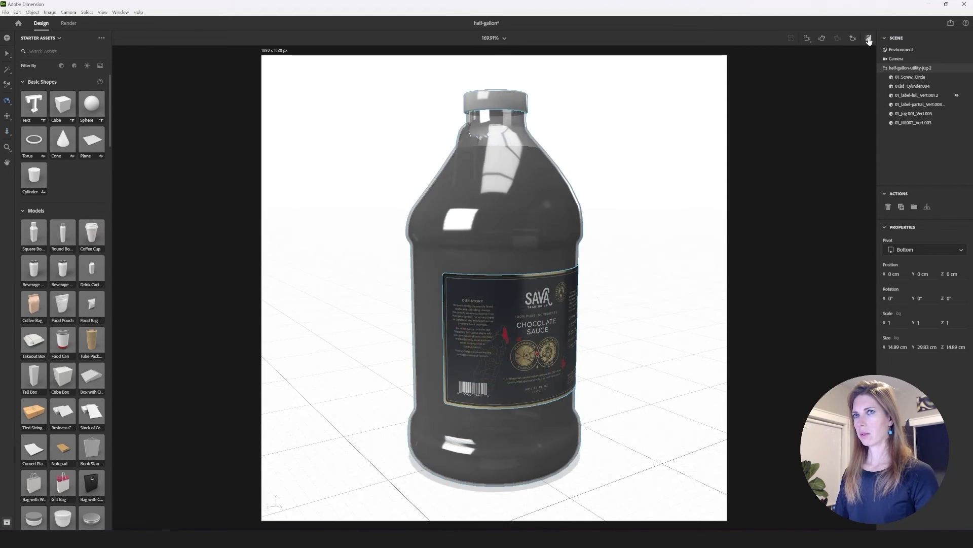
{"action": "left_click", "coordinate": [869, 40]}
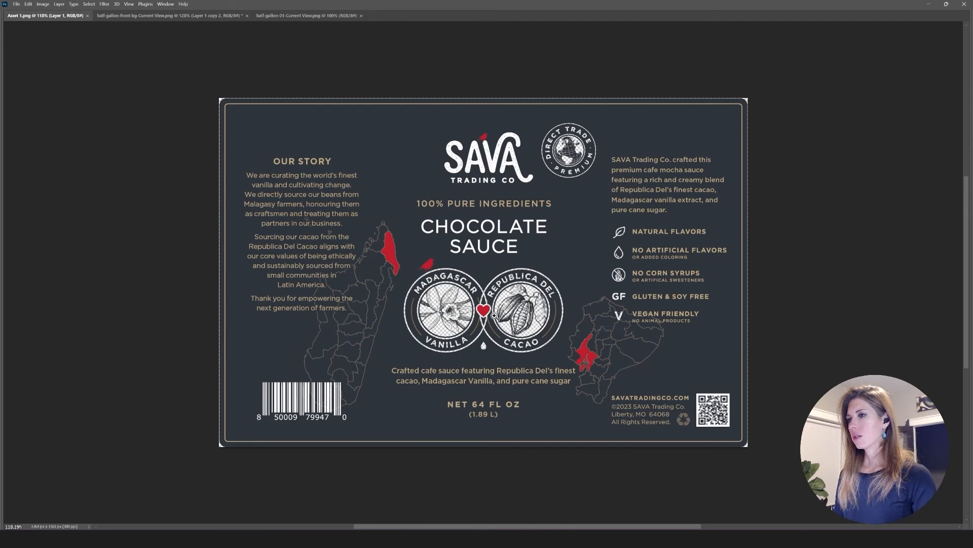
Step: Switch to Photoshop and examine the Asset 1 label artwork up close, the angled jug render and the kitchen composite
{"action": "left_click_drag", "start_coordinate": [494, 315], "coordinate": [561, 308]}
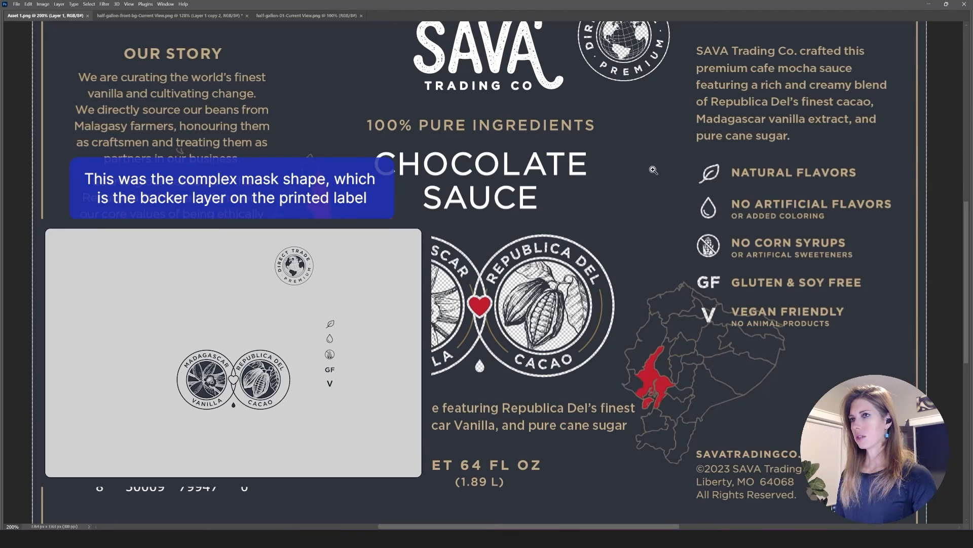
{"action": "scroll", "coordinate": [654, 170], "scroll_direction": "up", "scroll_amount": 2}
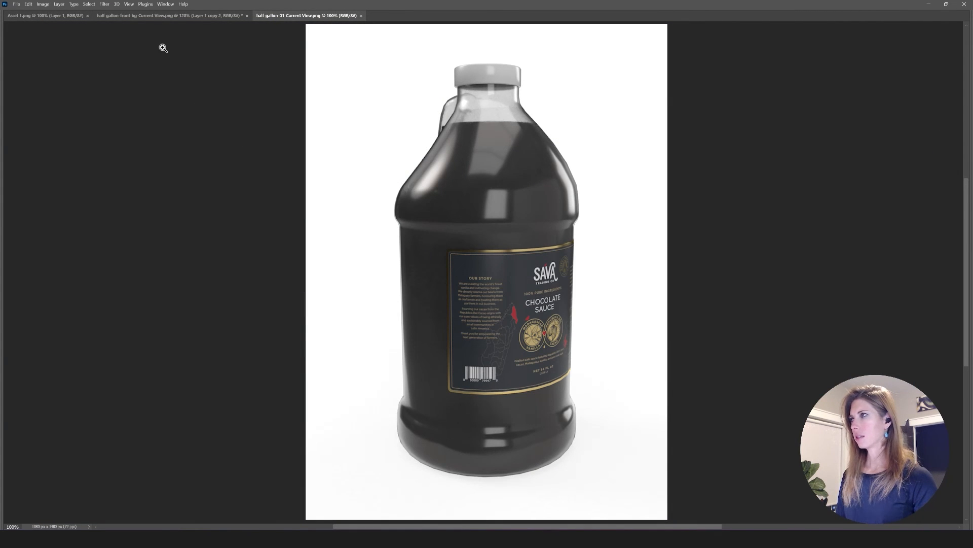
{"action": "left_click", "coordinate": [156, 16]}
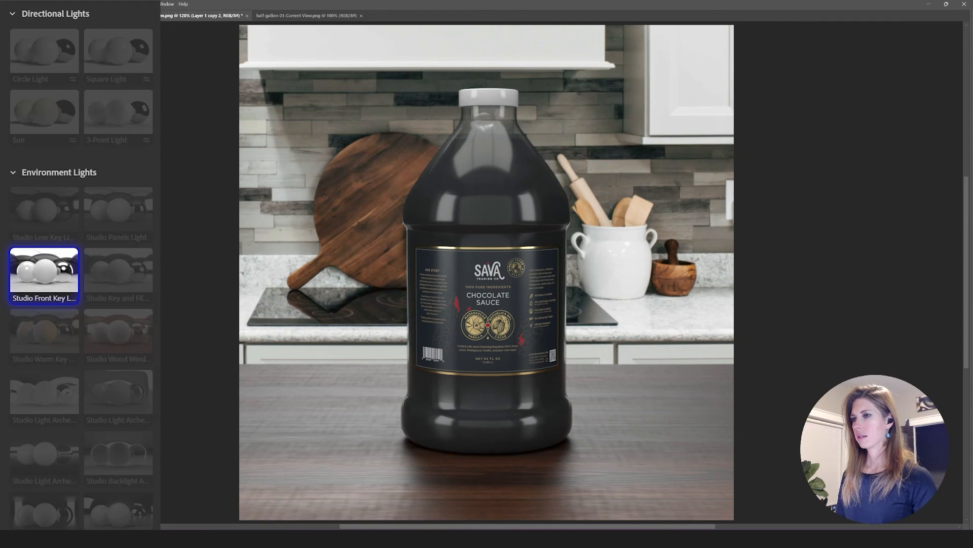